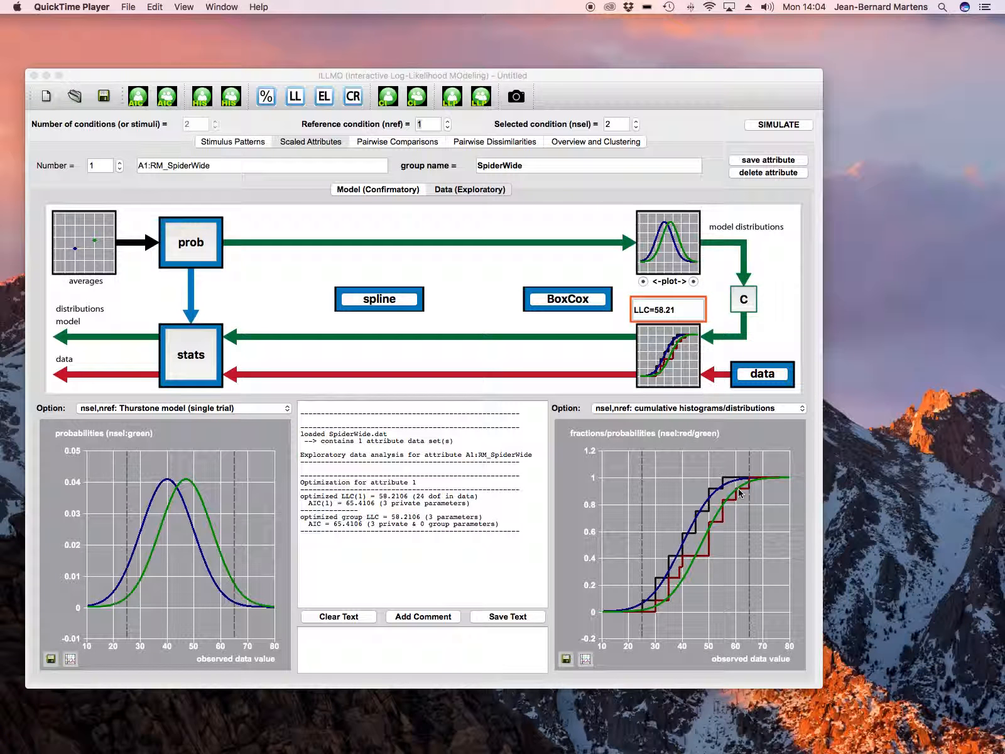
- Set the standard deviation of the probability distribution to "Varies between conditions" and apply it to the SpiderWide model
{"action": "left_click", "coordinate": [213, 239]}
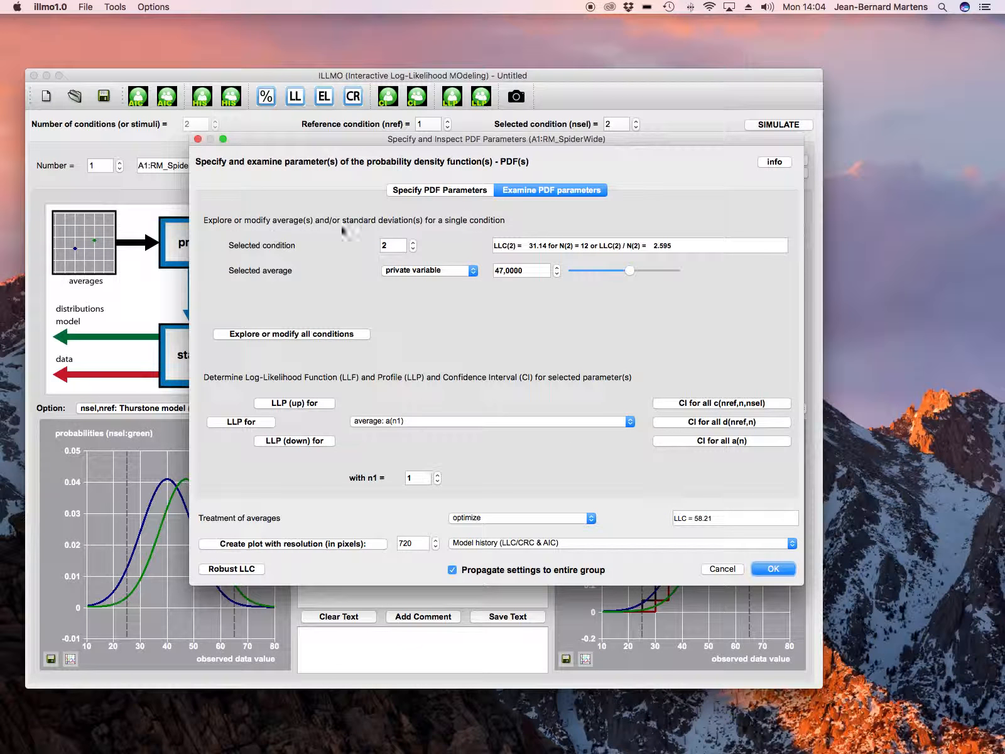
{"action": "left_click", "coordinate": [432, 190]}
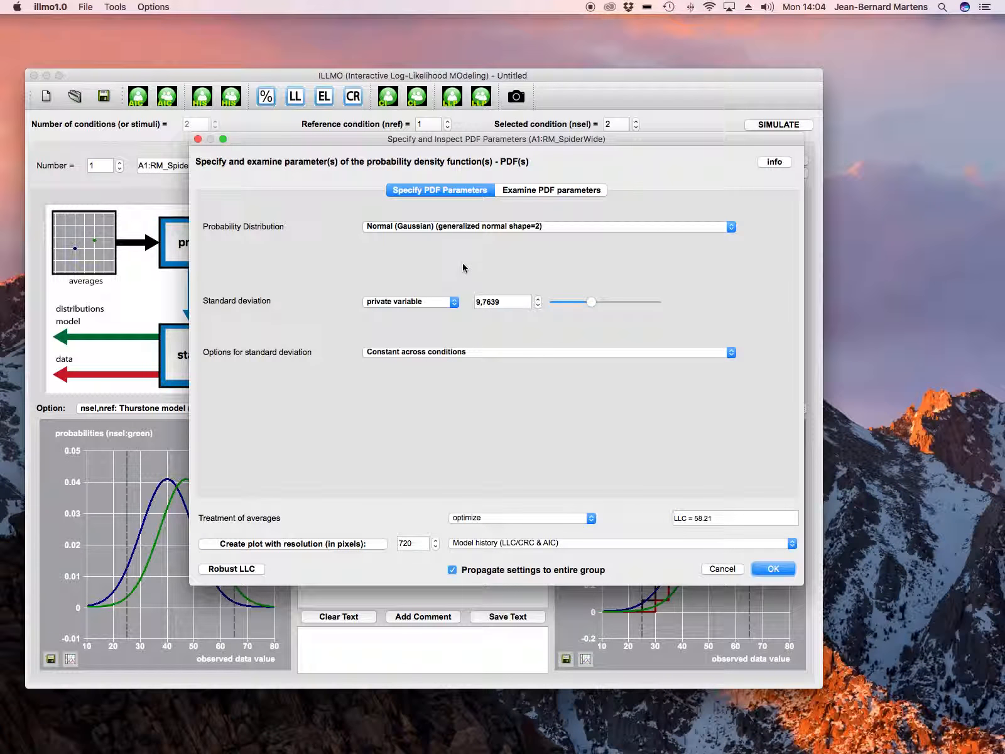
{"action": "left_click", "coordinate": [435, 355]}
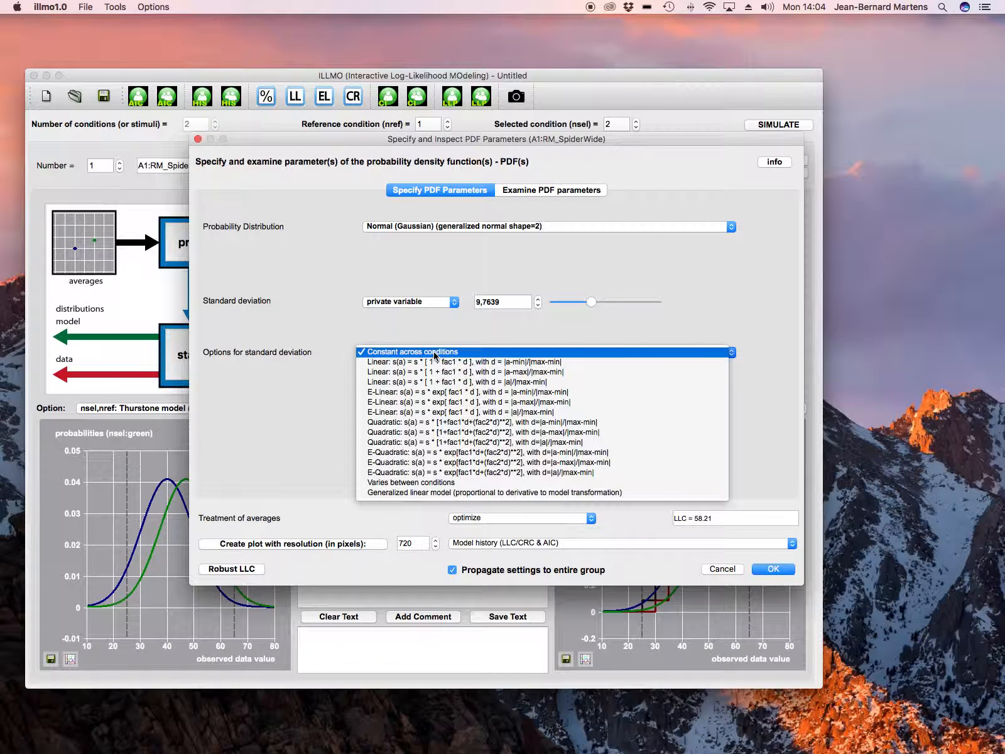
{"action": "left_click", "coordinate": [424, 483]}
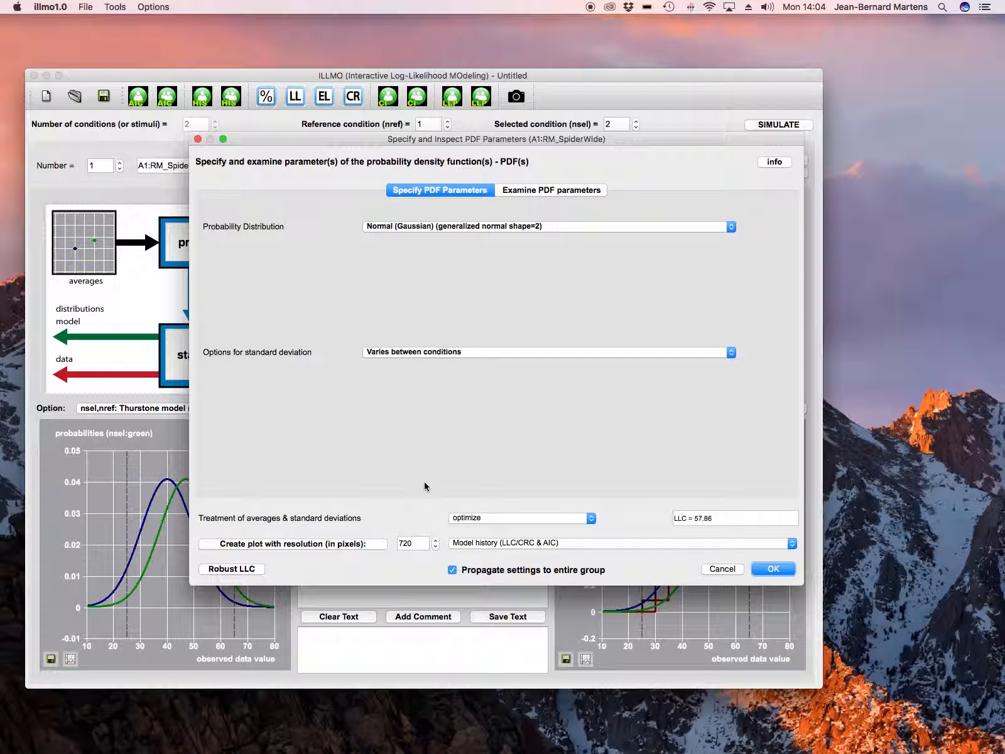
{"action": "left_click", "coordinate": [773, 568]}
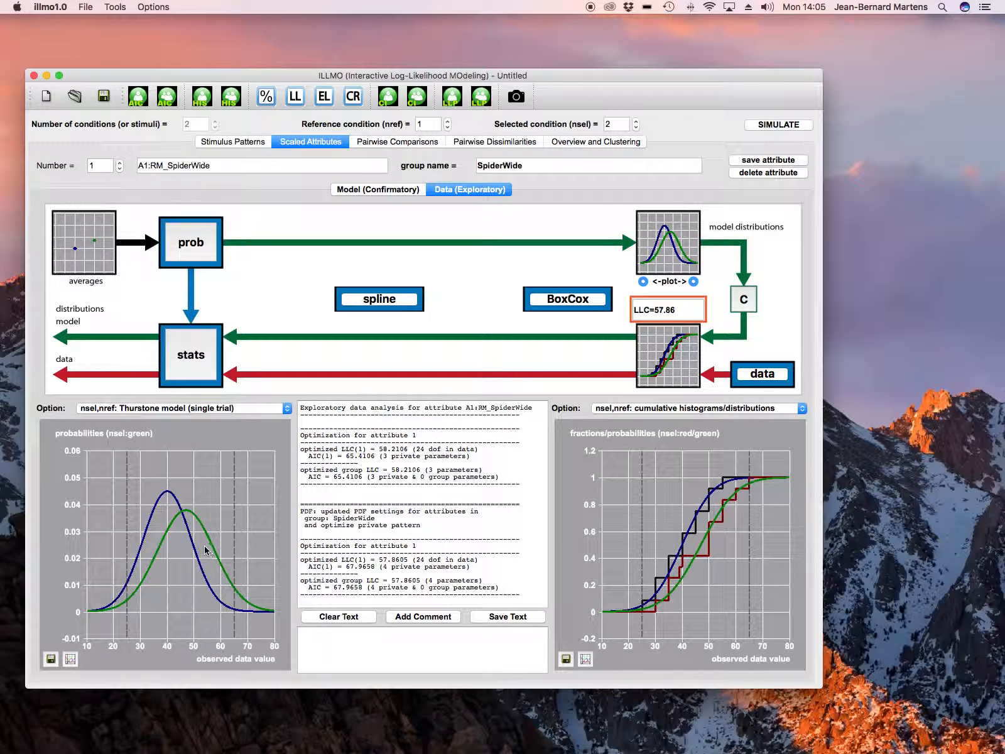
- Replace the cumulative histograms plot with "EL: condition versus standard deviation" and the Thurstone model plot with "Model history (LLC/CRC & AIC)"
{"action": "left_click", "coordinate": [709, 412]}
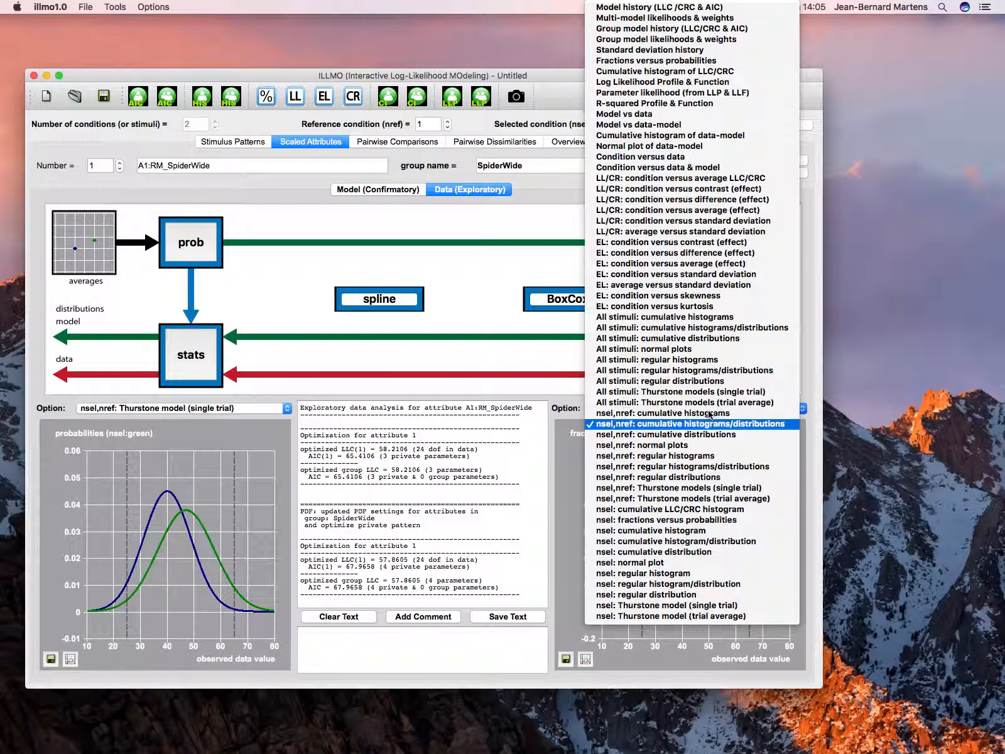
{"action": "left_click", "coordinate": [715, 275]}
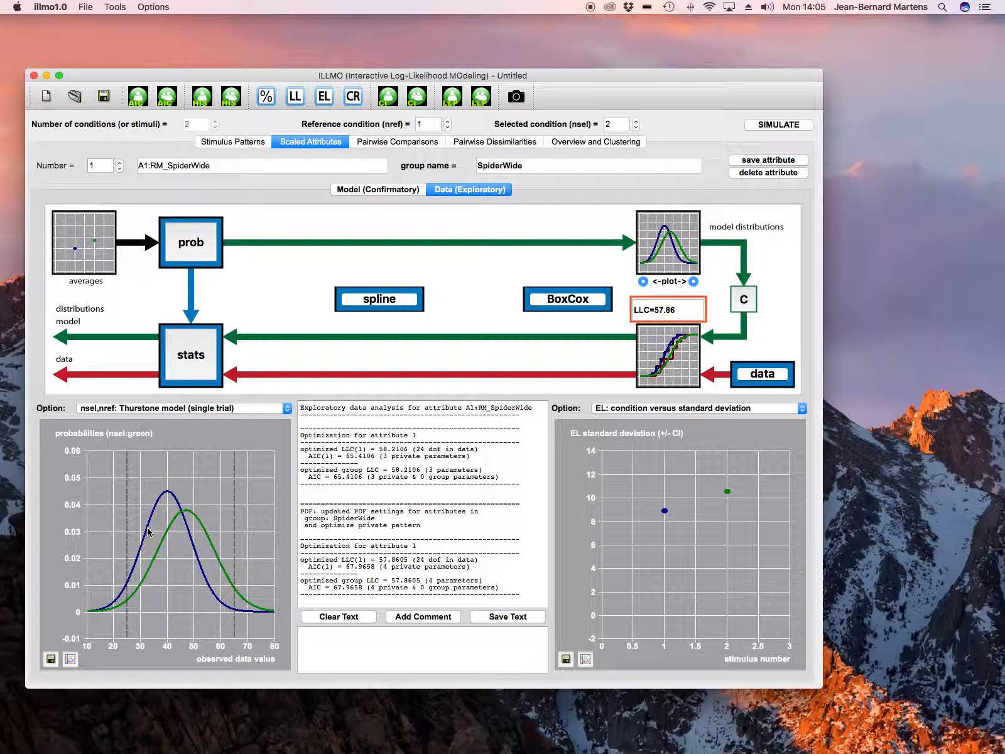
{"action": "left_click", "coordinate": [288, 409]}
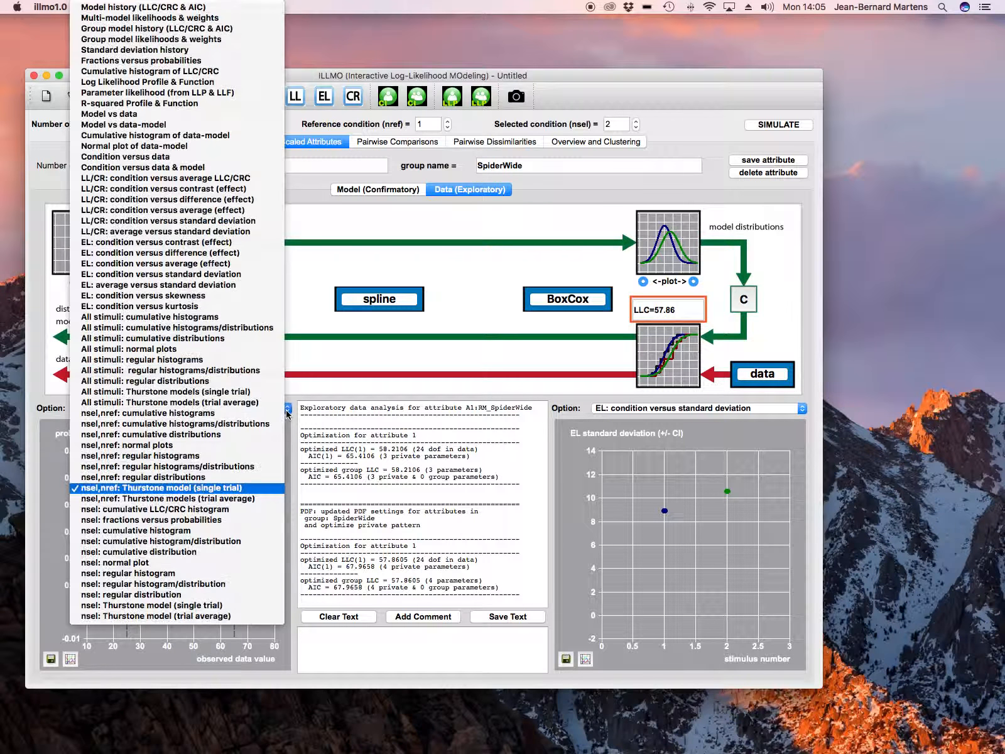
{"action": "left_click", "coordinate": [198, 11]}
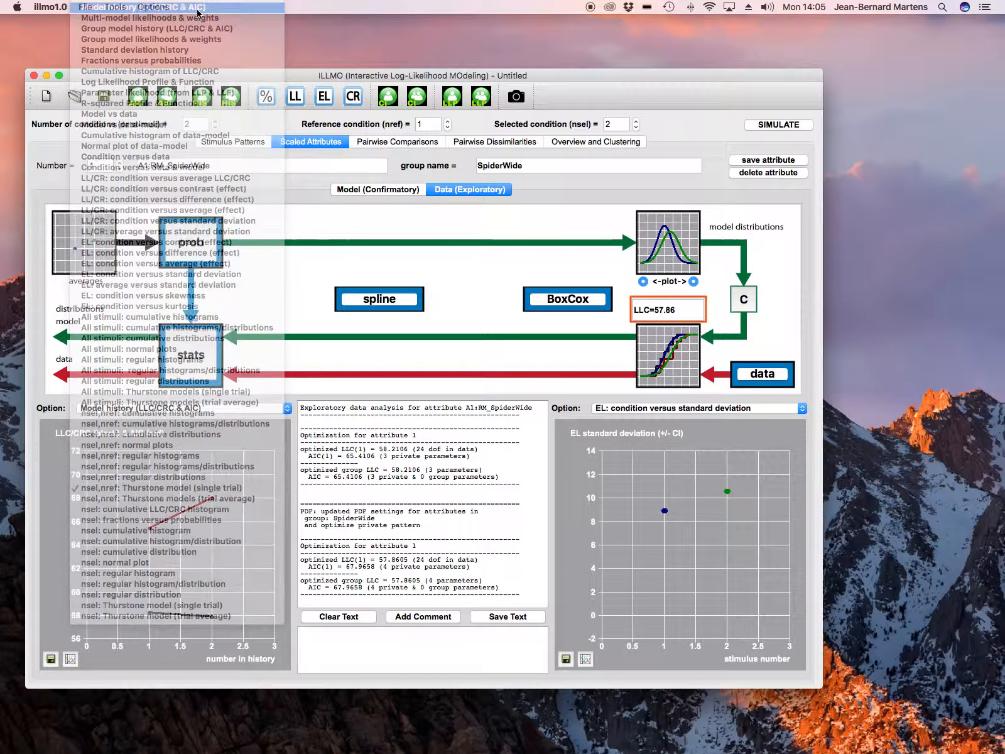
{"action": "mouse_move", "coordinate": [157, 613]}
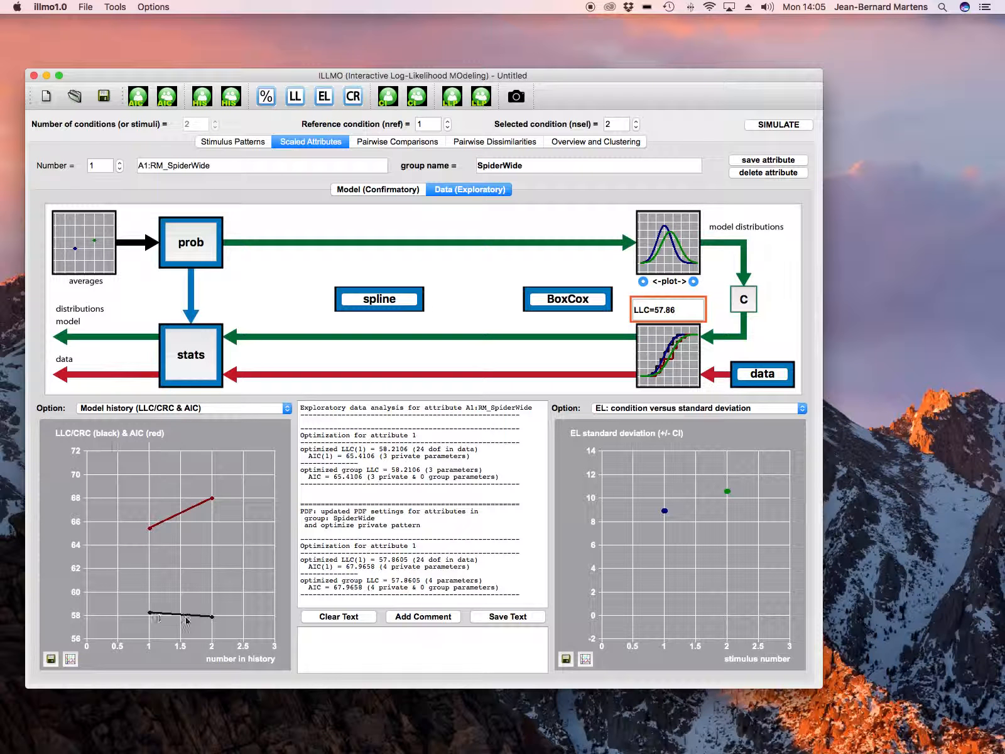
{"action": "mouse_move", "coordinate": [210, 617]}
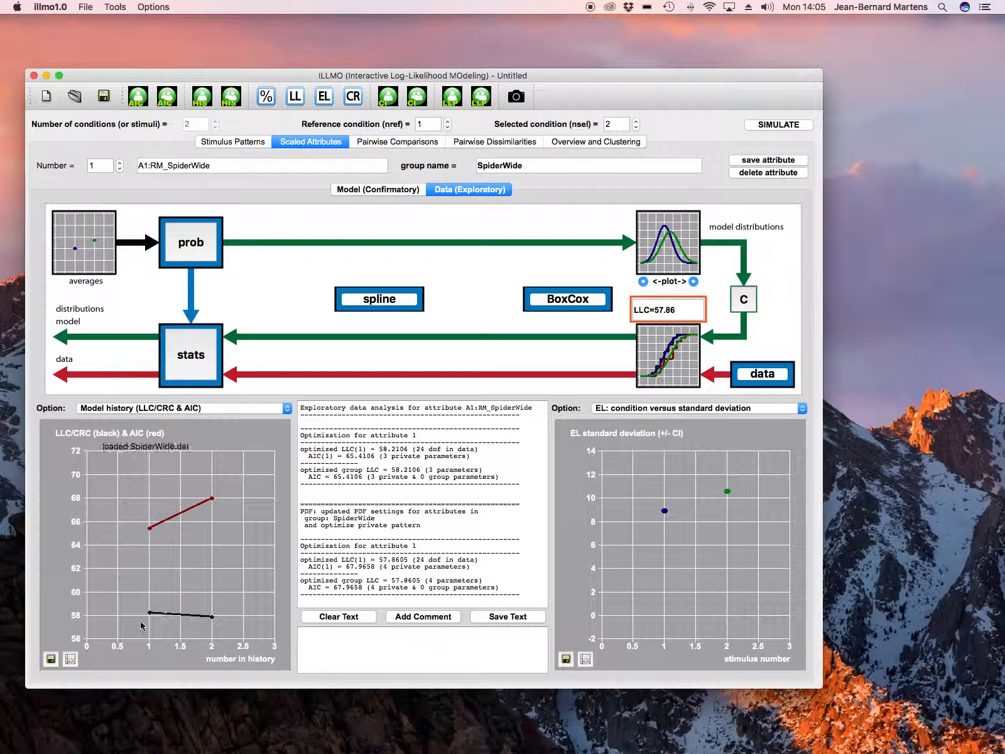
{"action": "mouse_move", "coordinate": [154, 571]}
{"action": "mouse_move", "coordinate": [209, 576]}
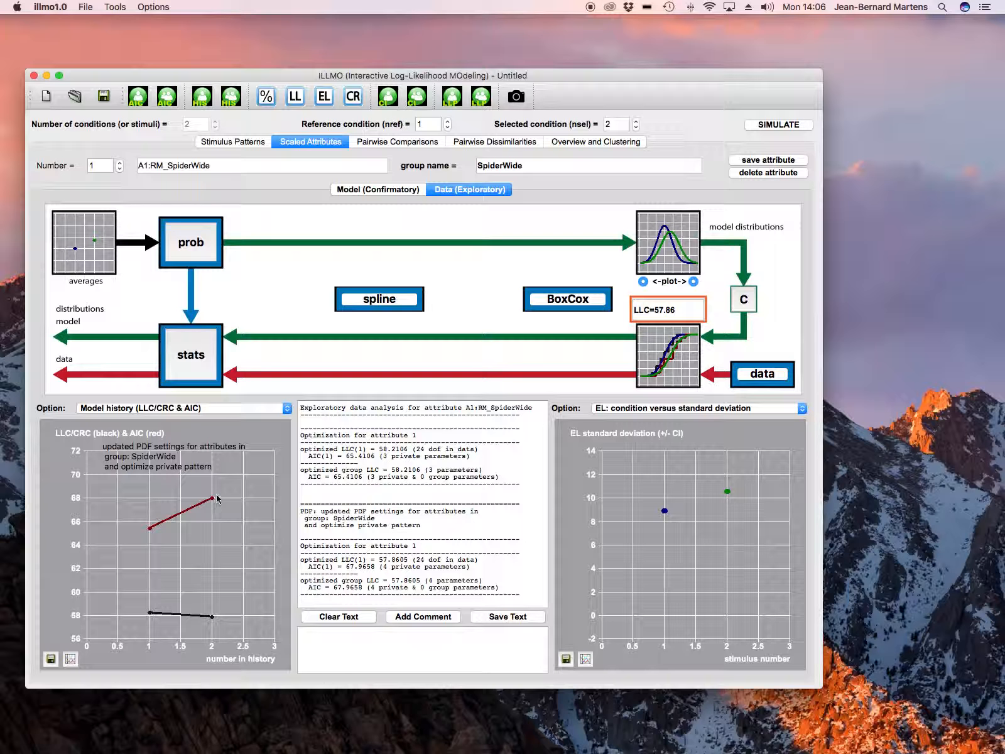
- Generate the Maximum Likelihood (ML) Statistics comparing the varying-deviation model with the constant-deviation model
{"action": "left_click", "coordinate": [209, 373]}
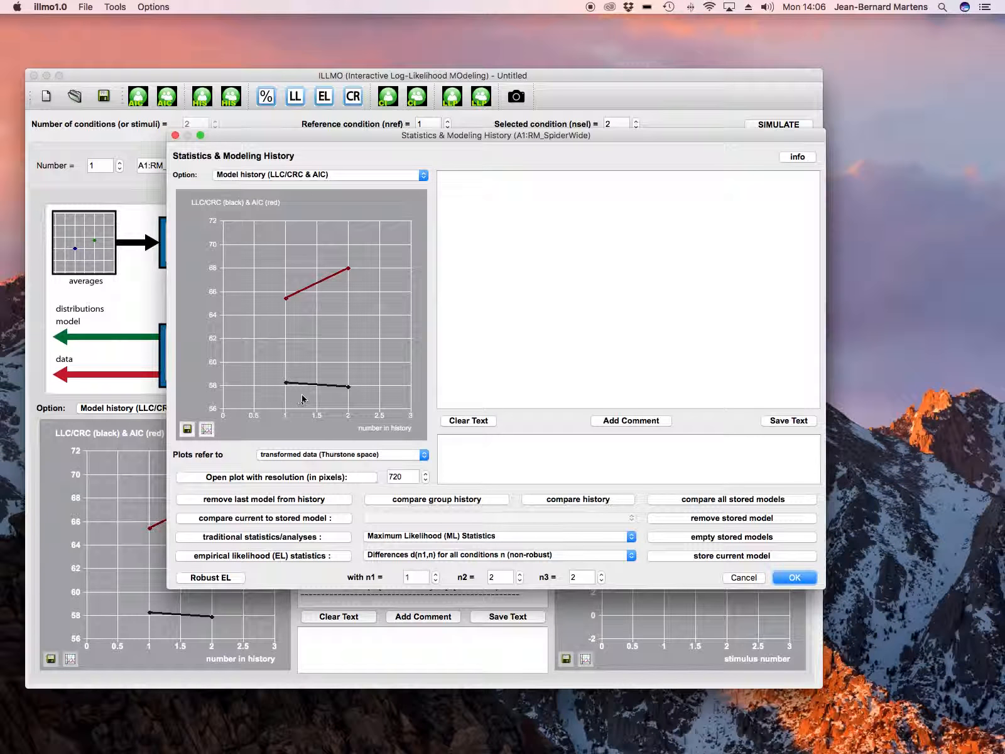
{"action": "left_click", "coordinate": [332, 537]}
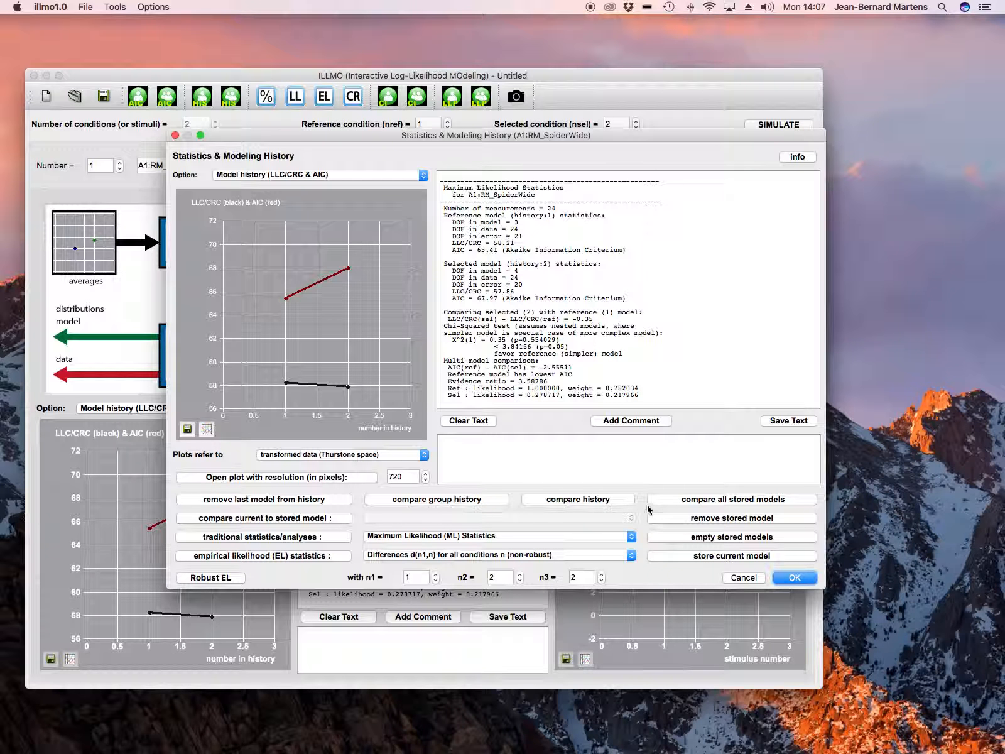
{"action": "left_click", "coordinate": [788, 577]}
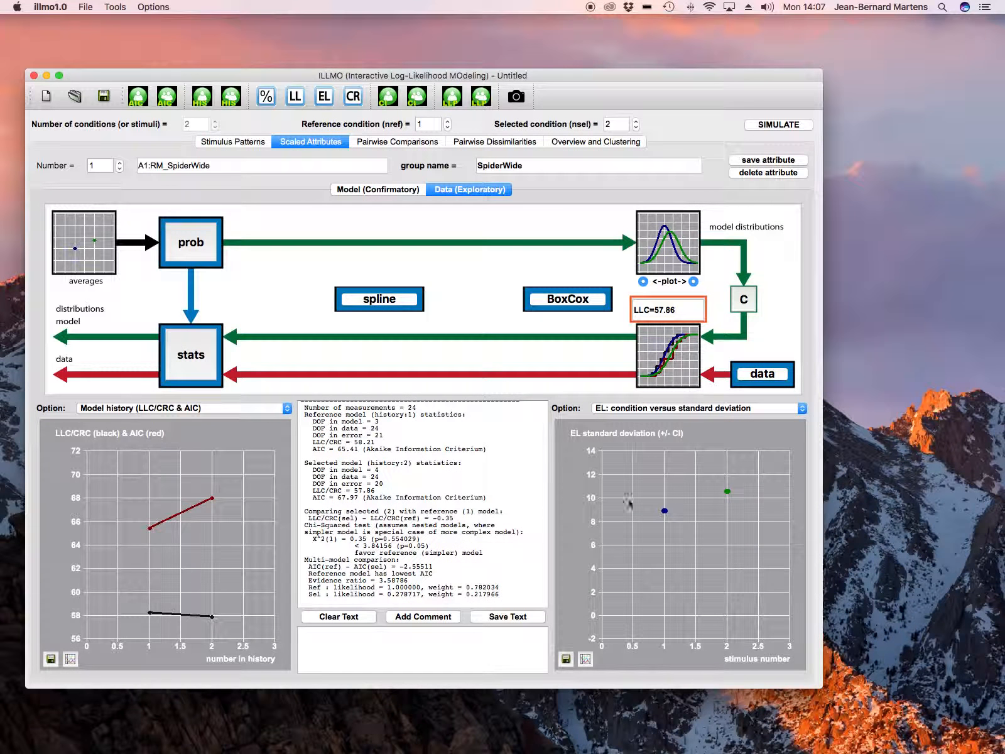
- Change the probability distribution to Student T with the default shape value and apply it to the model
{"action": "left_click", "coordinate": [207, 254]}
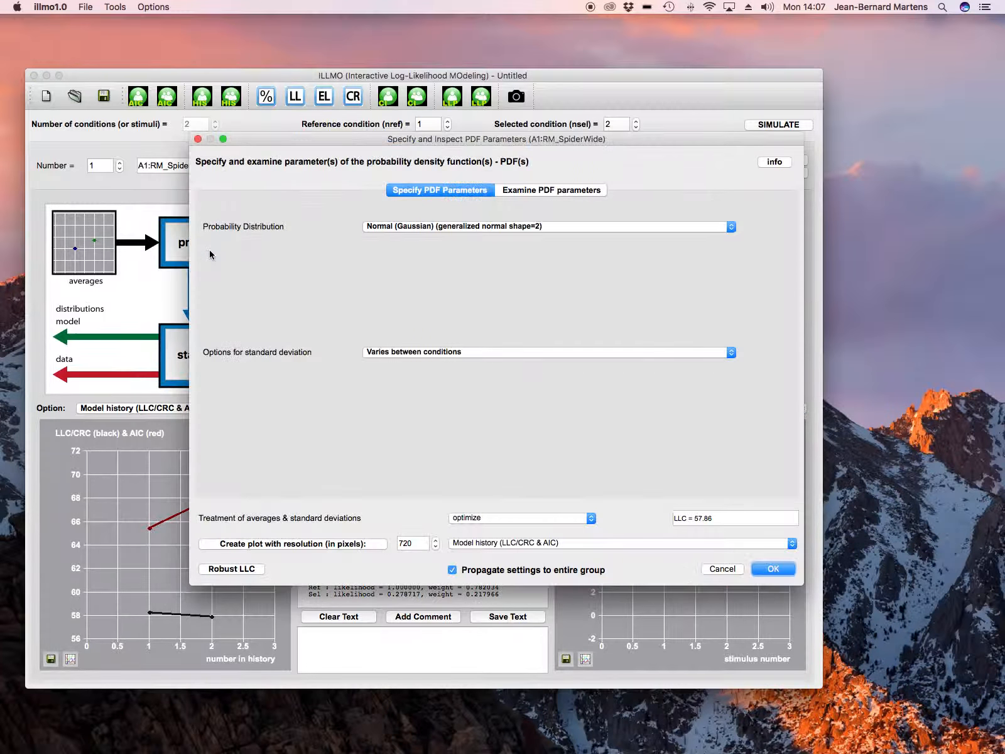
{"action": "left_click", "coordinate": [470, 227]}
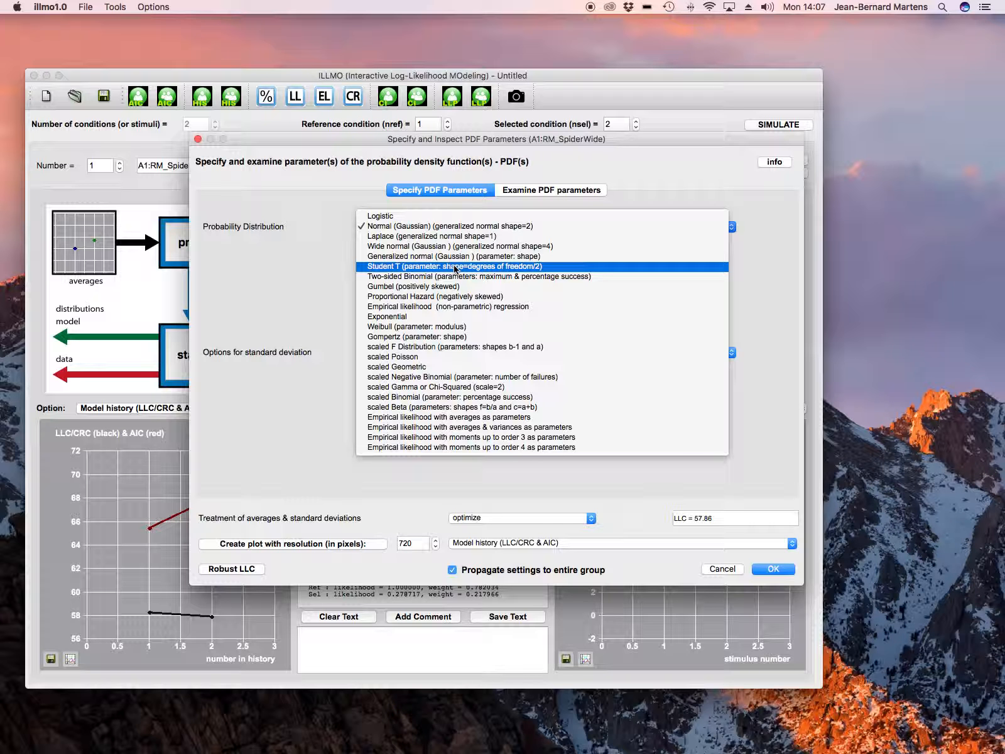
{"action": "left_click", "coordinate": [455, 267]}
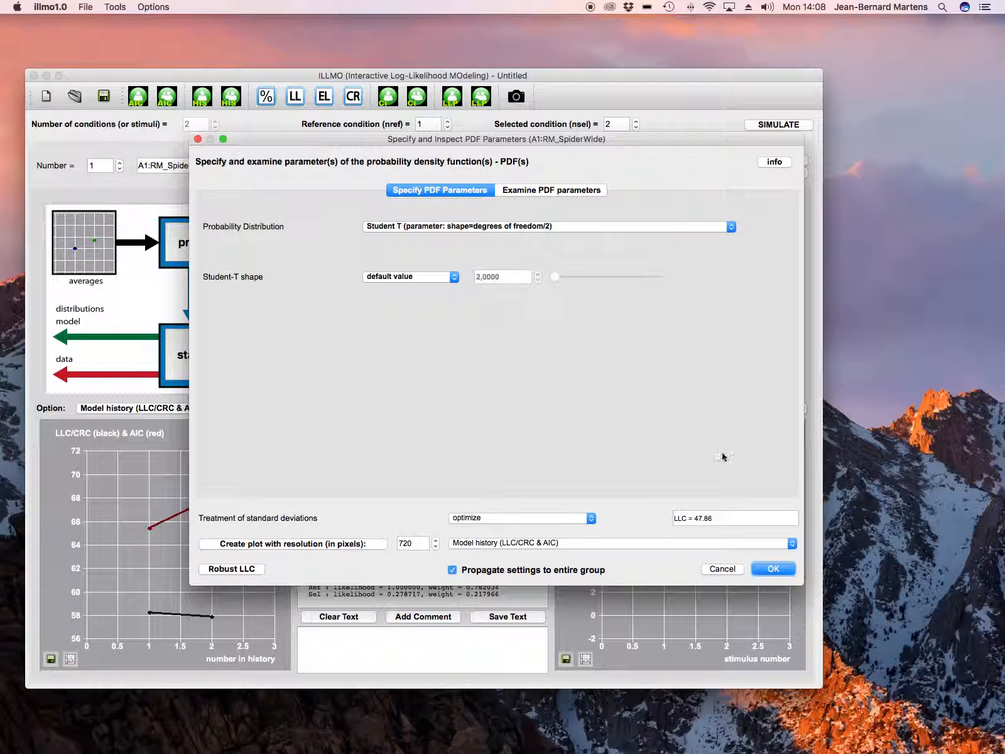
{"action": "left_click", "coordinate": [774, 568]}
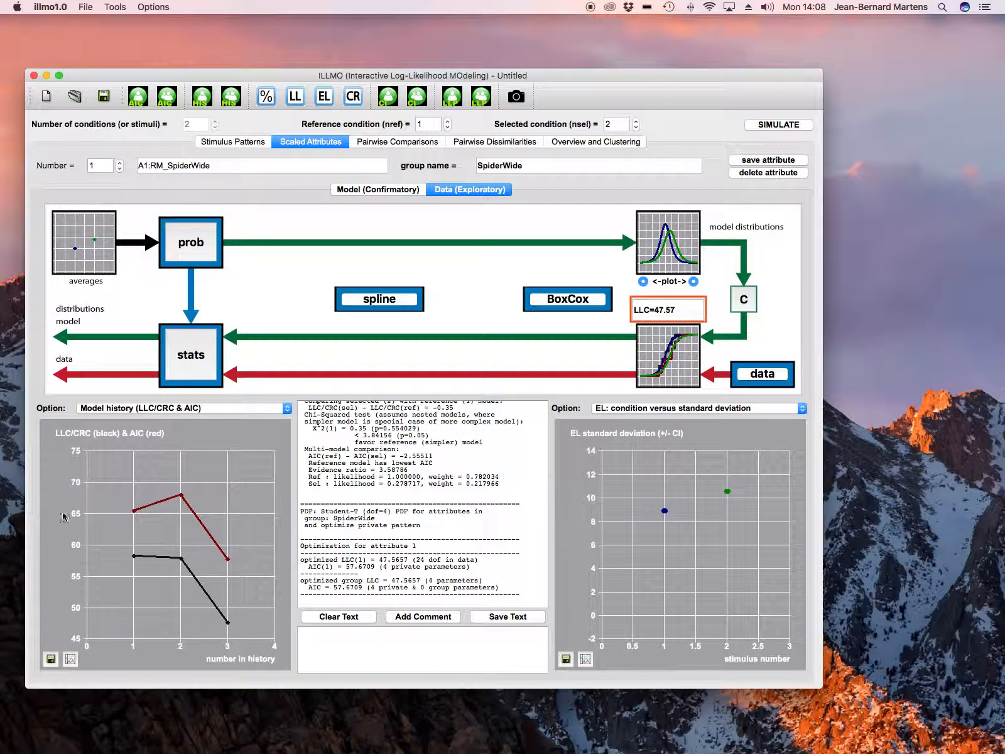
- Generate the Maximum Likelihood (ML) Statistics comparing the Student T model with the preceding Gaussian model
{"action": "mouse_move", "coordinate": [230, 561]}
{"action": "left_click", "coordinate": [193, 373]}
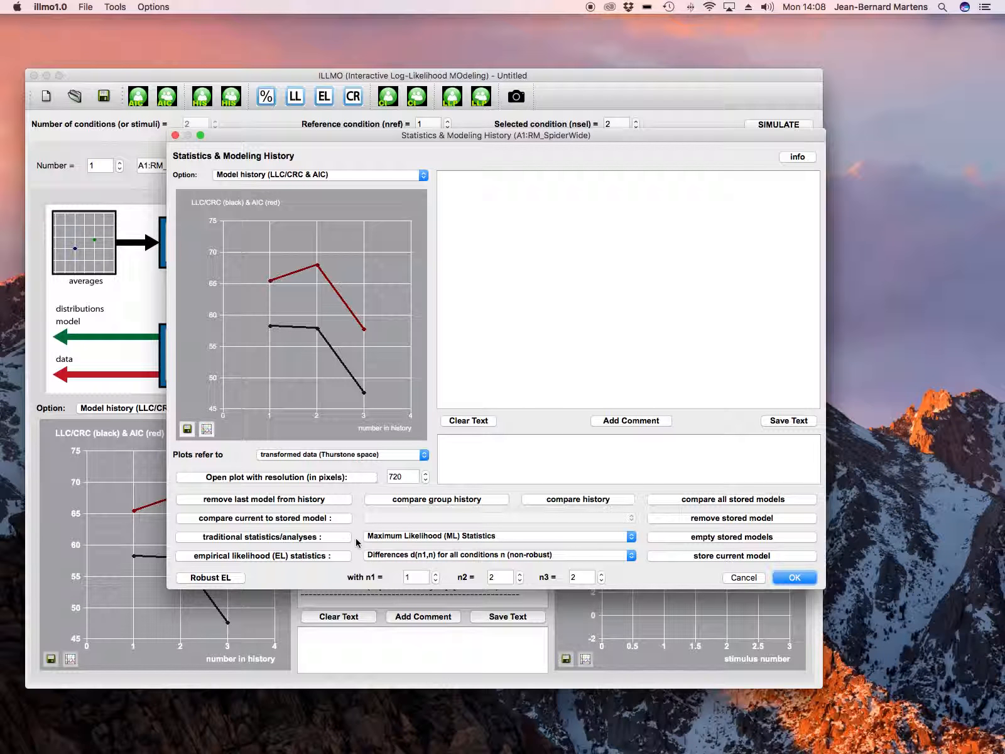
{"action": "left_click", "coordinate": [334, 538]}
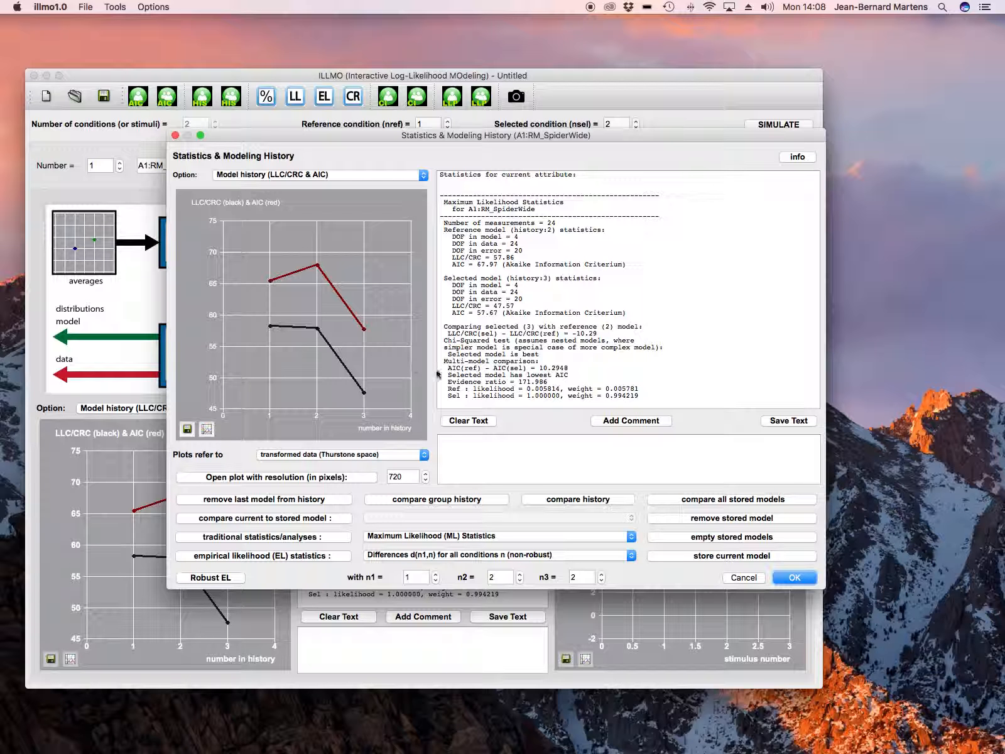
{"action": "left_click", "coordinate": [795, 578]}
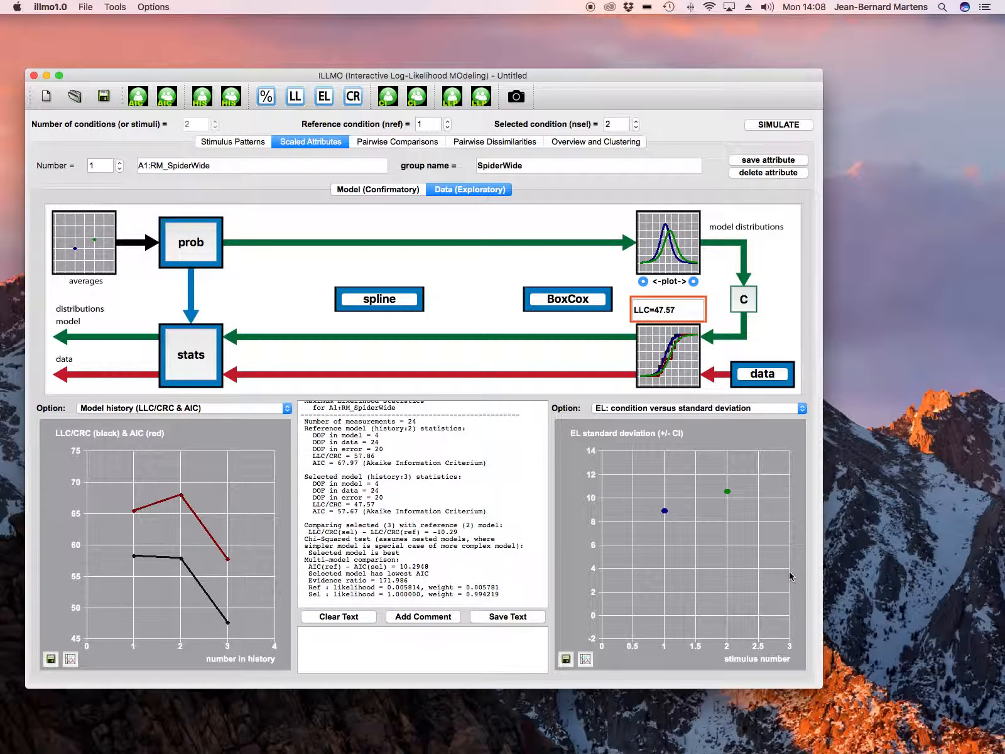
- Set the Student T model's standard deviation option to "Constant across conditions" and apply it
{"action": "left_click", "coordinate": [207, 253]}
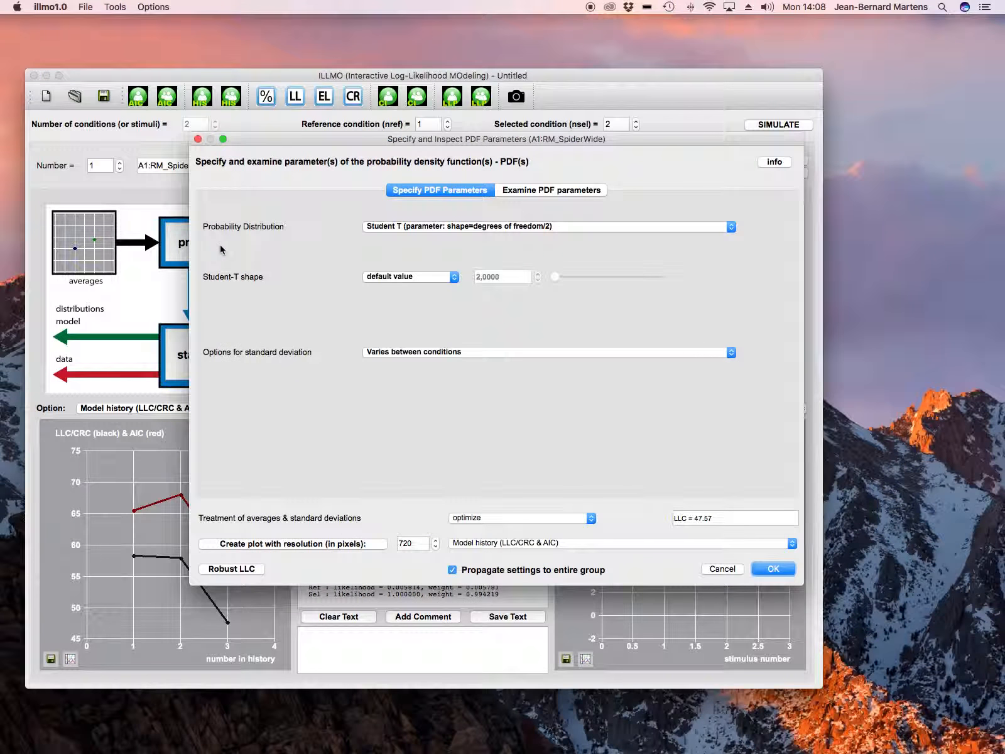
{"action": "left_click", "coordinate": [448, 354]}
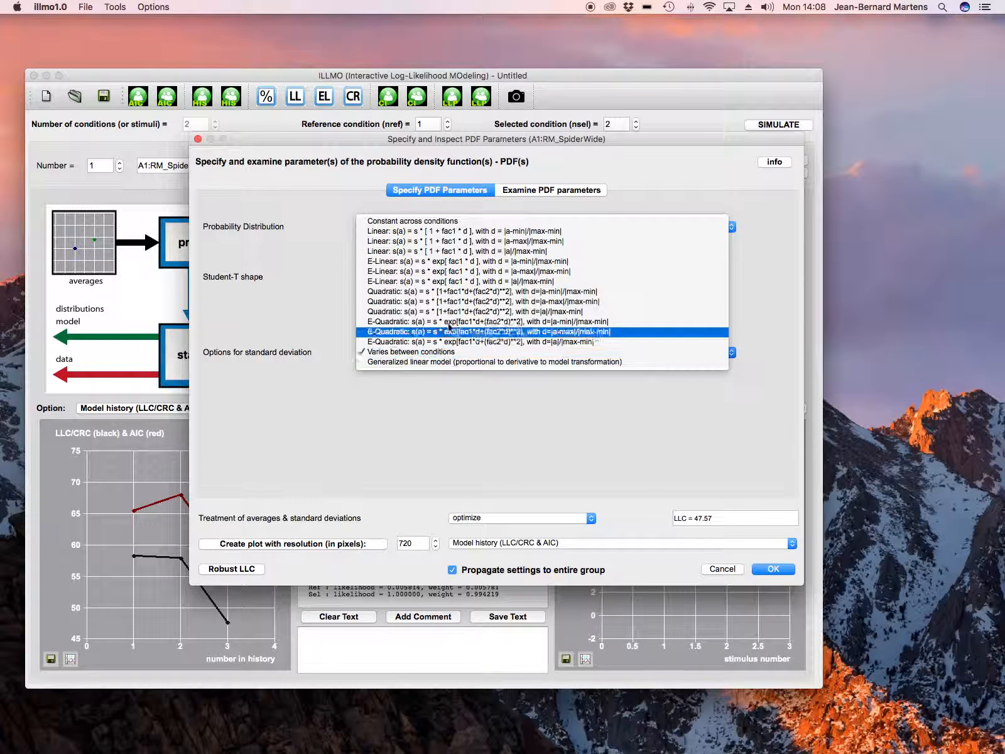
{"action": "left_click", "coordinate": [442, 222]}
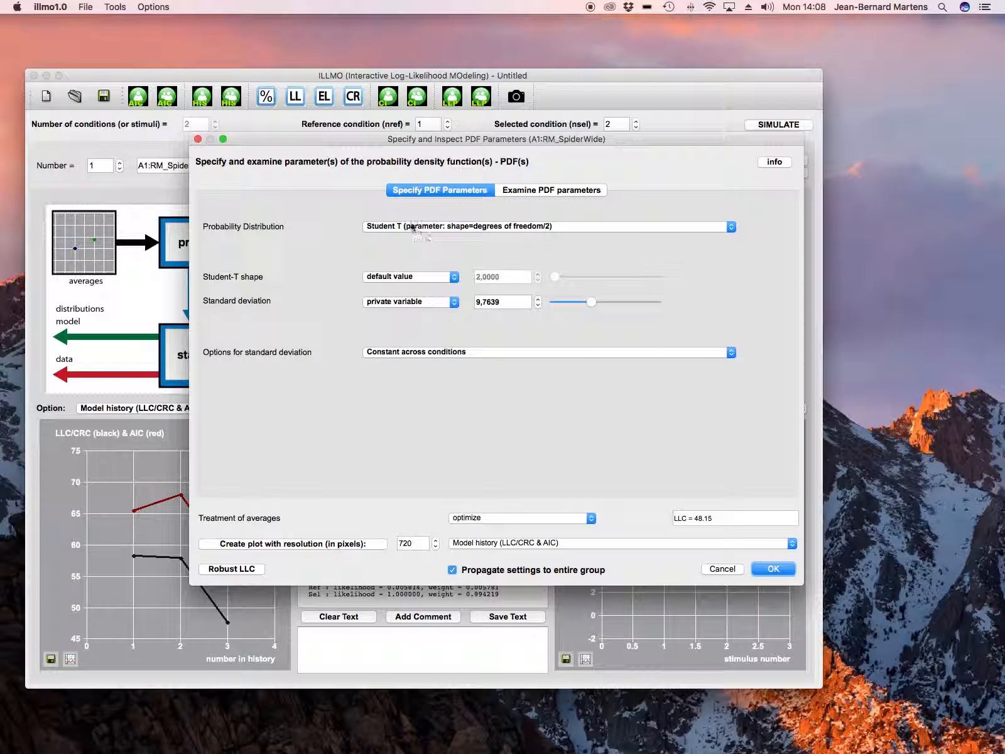
{"action": "left_click", "coordinate": [773, 569]}
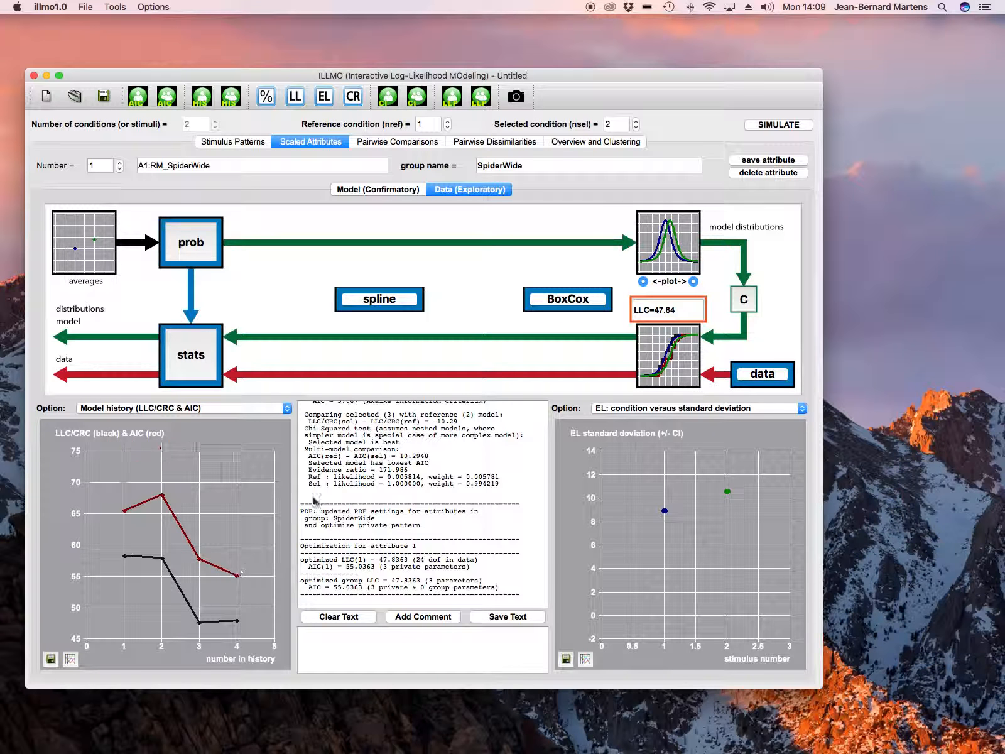
- Compare all models in the history in a multi-model comparison table, review it and return to the main window
{"action": "left_click", "coordinate": [180, 358]}
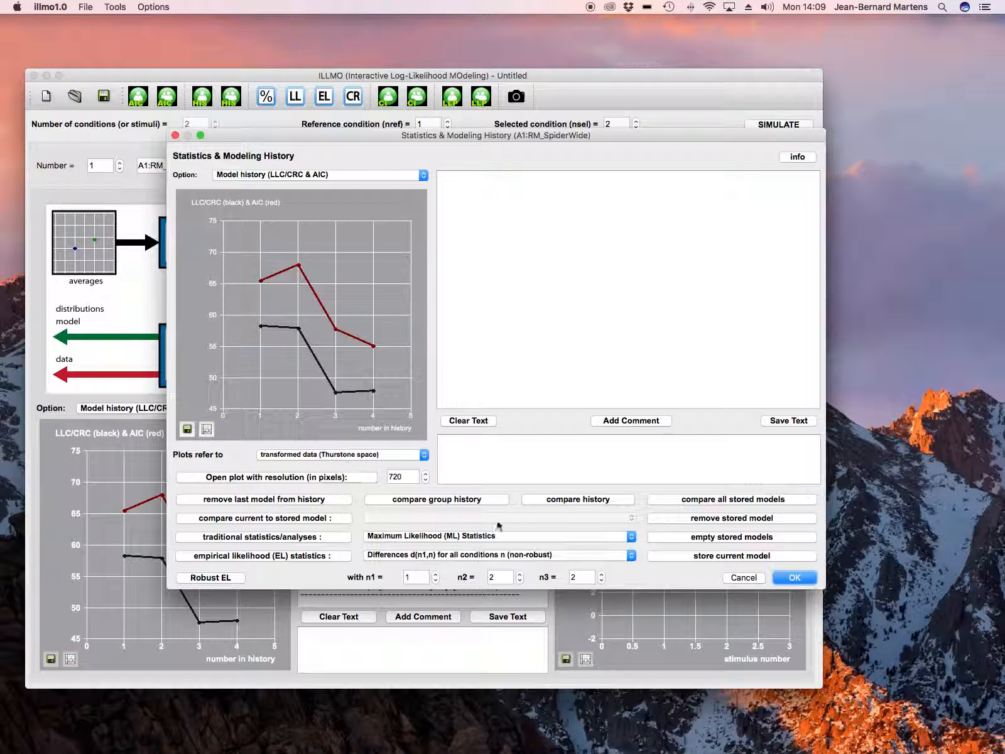
{"action": "left_click", "coordinate": [563, 501]}
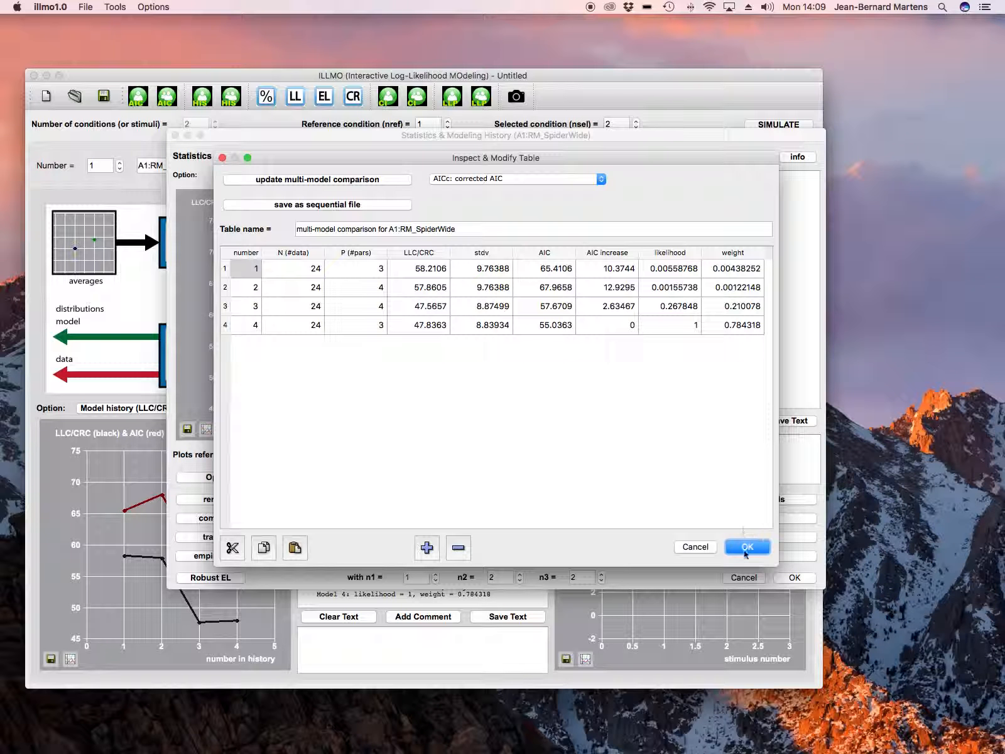
{"action": "left_click", "coordinate": [695, 547]}
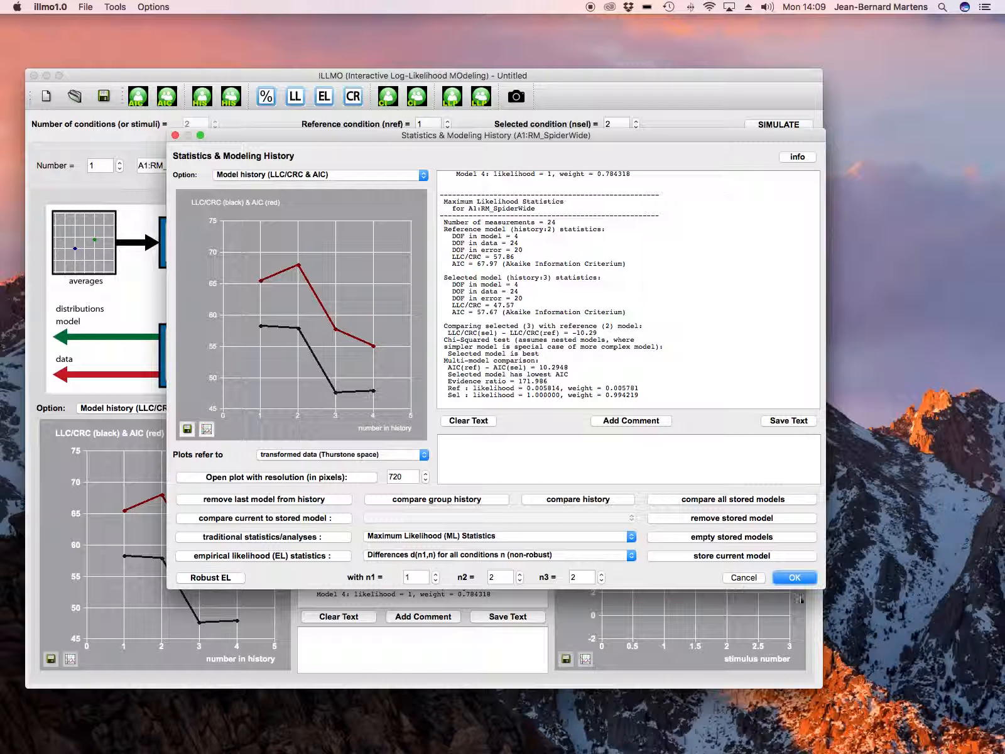
{"action": "left_click", "coordinate": [795, 578]}
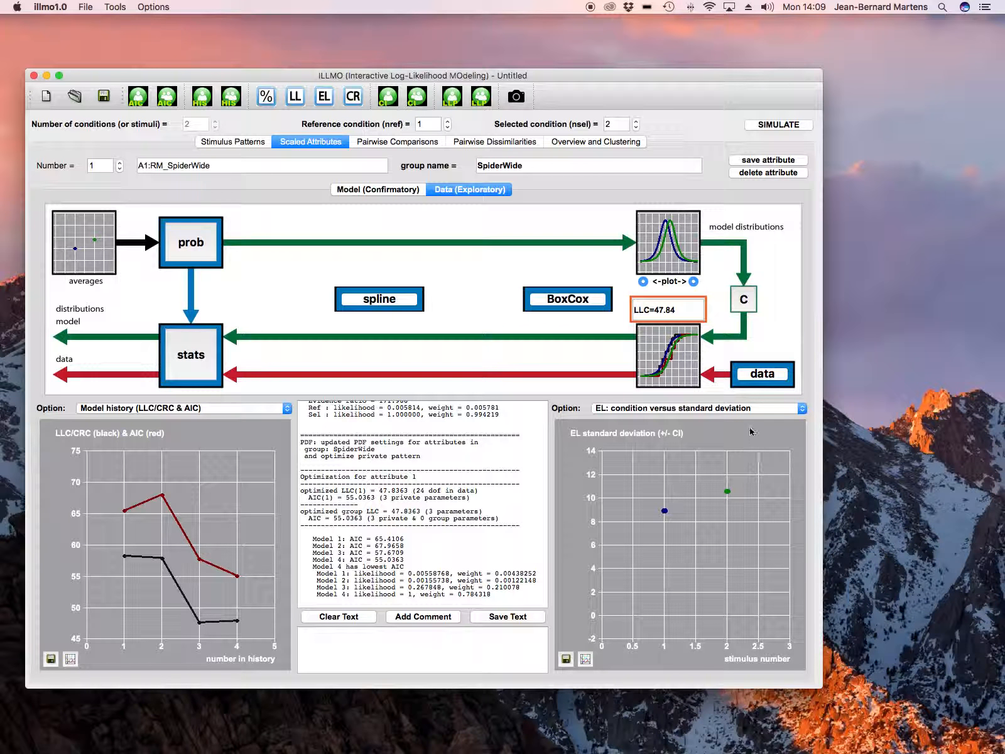
- Plot "LL/CR: condition versus average (effect)" and compute the confidence intervals for all averages a(n)
{"action": "left_click", "coordinate": [753, 408]}
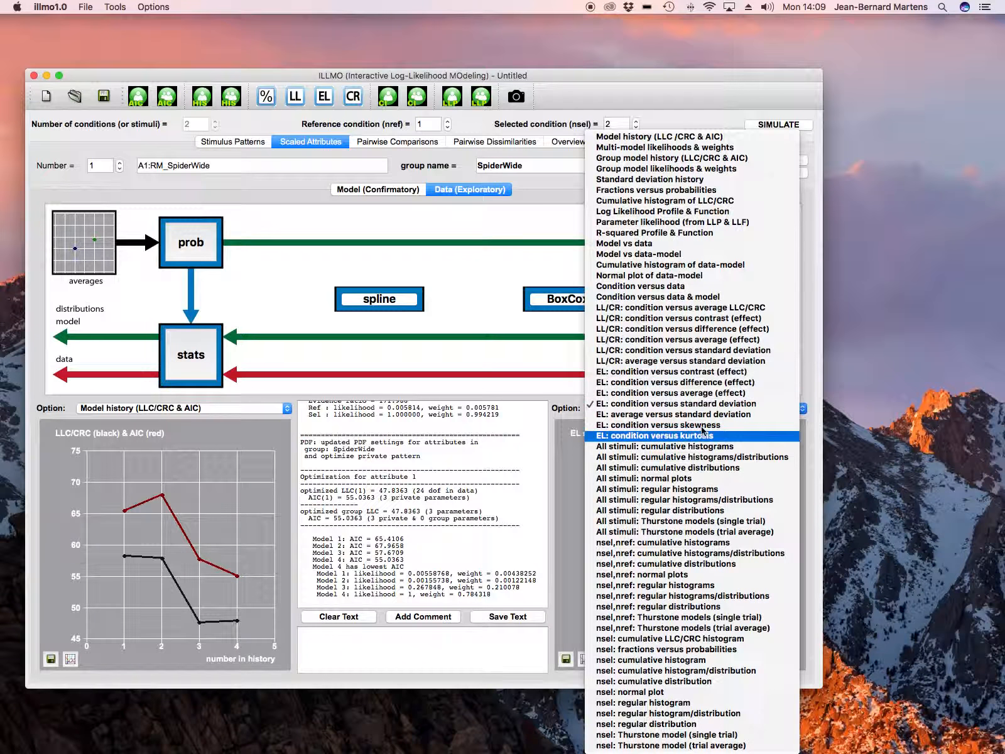
{"action": "left_click", "coordinate": [686, 339]}
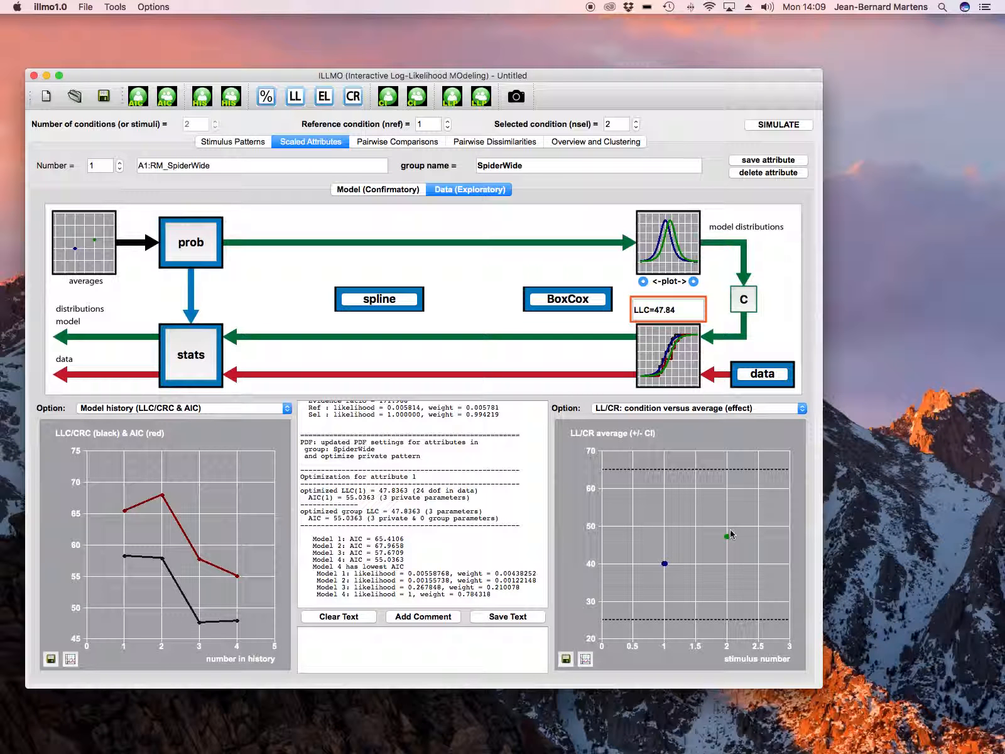
{"action": "left_click", "coordinate": [215, 245]}
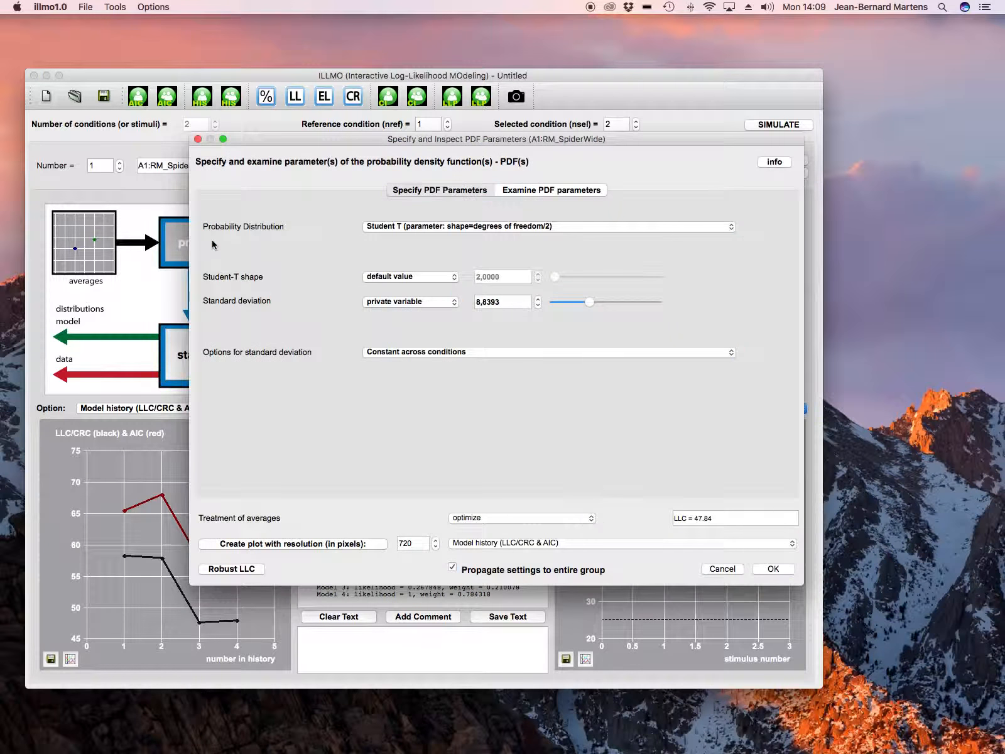
{"action": "left_click", "coordinate": [530, 191]}
{"action": "left_click", "coordinate": [710, 446]}
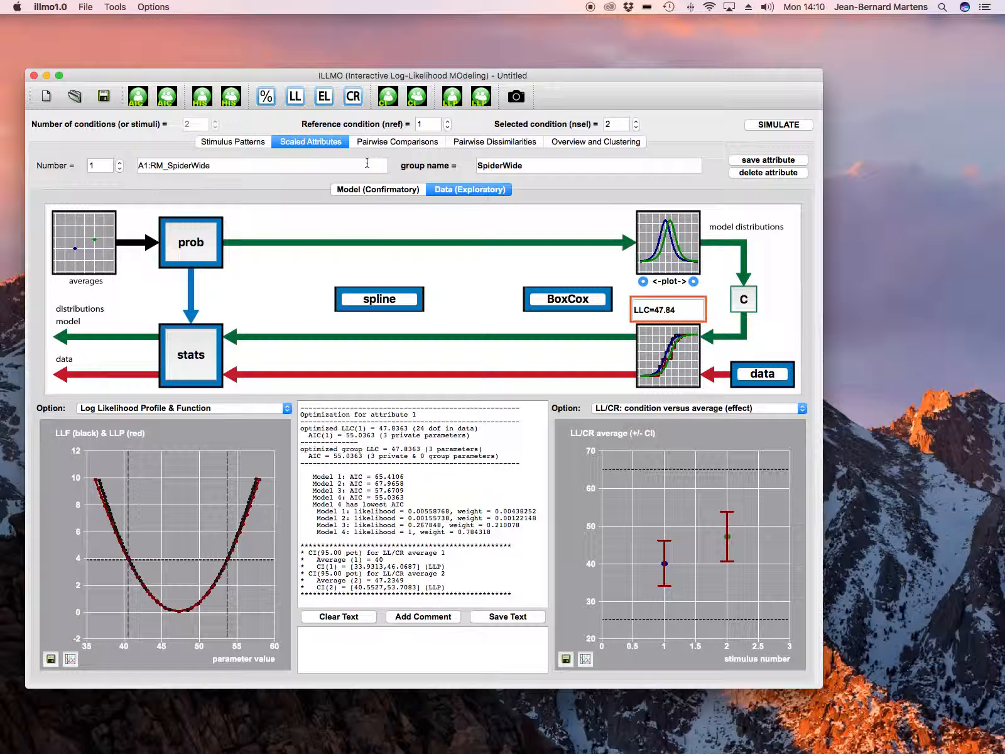
- Switch to the confirmatory model and set the input pattern for predicting the averages to "NULL pattern (constant)"
{"action": "left_click", "coordinate": [384, 190]}
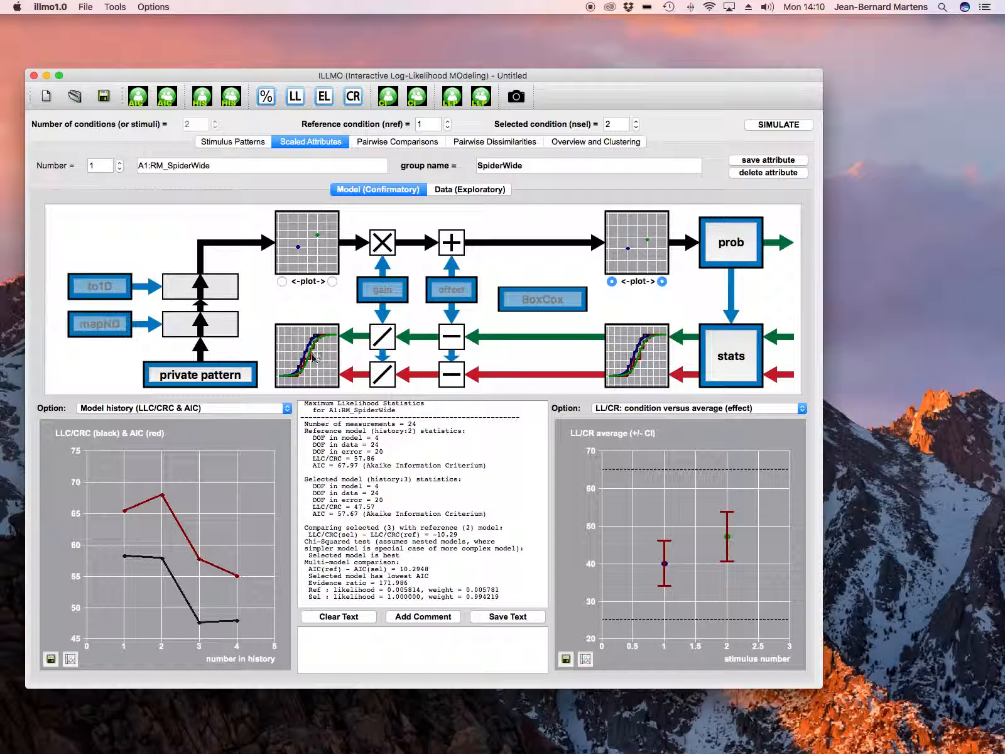
{"action": "left_click", "coordinate": [221, 375]}
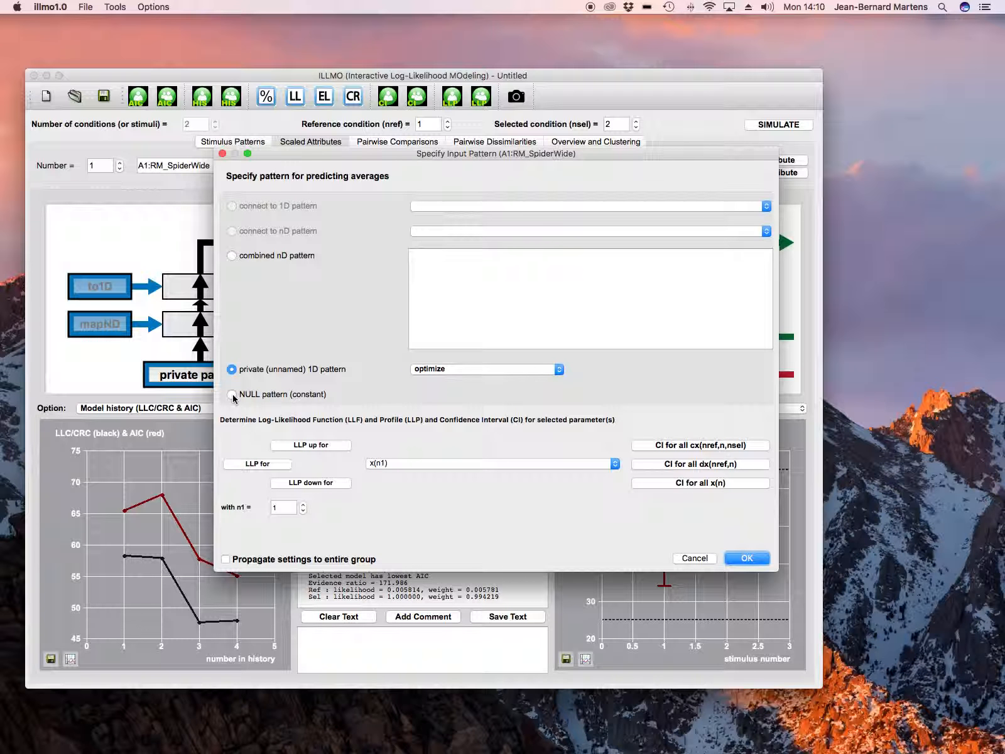
{"action": "left_click", "coordinate": [233, 395]}
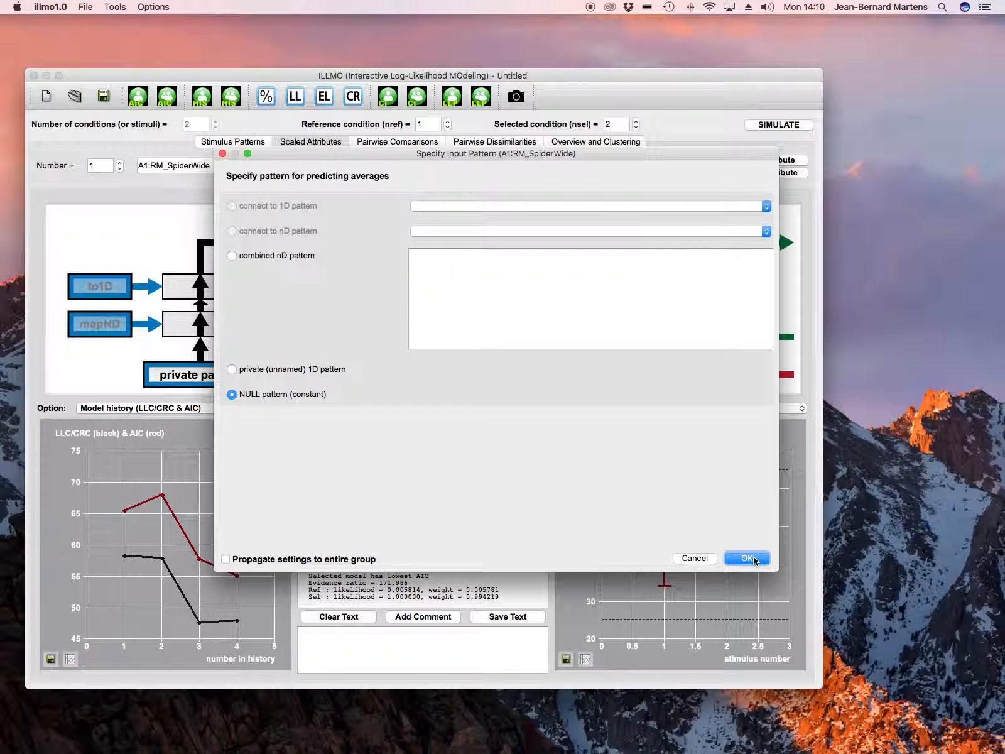
{"action": "left_click", "coordinate": [747, 559]}
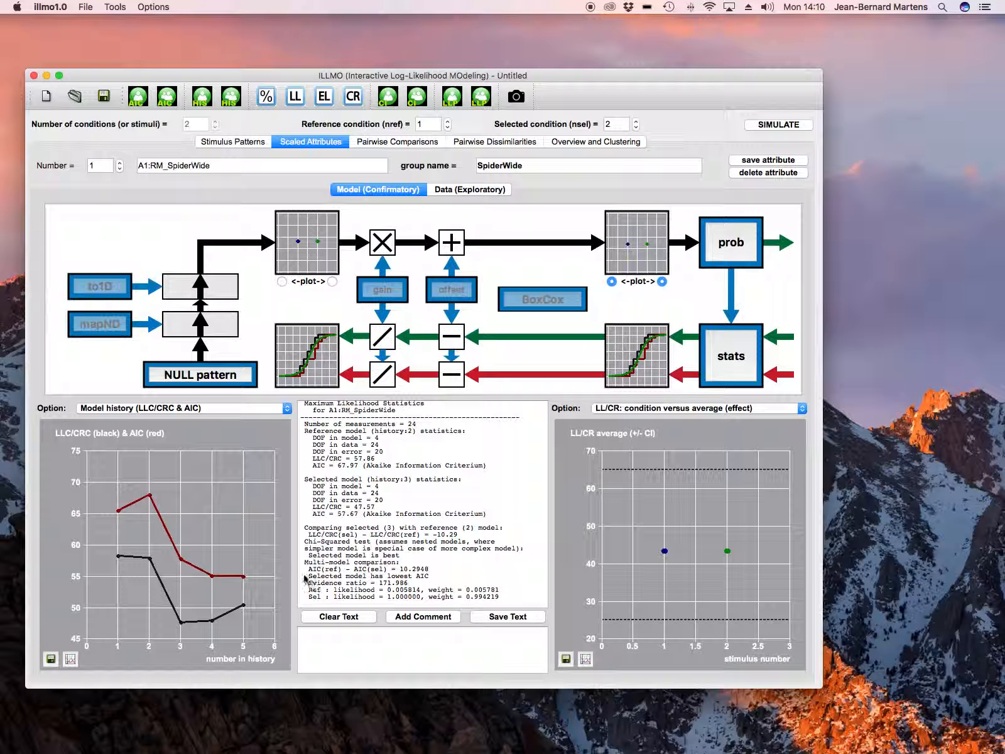
- Show "Multi-model likelihoods & weights" in the plot beside the model history in place of the averages plot
{"action": "mouse_move", "coordinate": [238, 610]}
{"action": "left_click", "coordinate": [772, 411]}
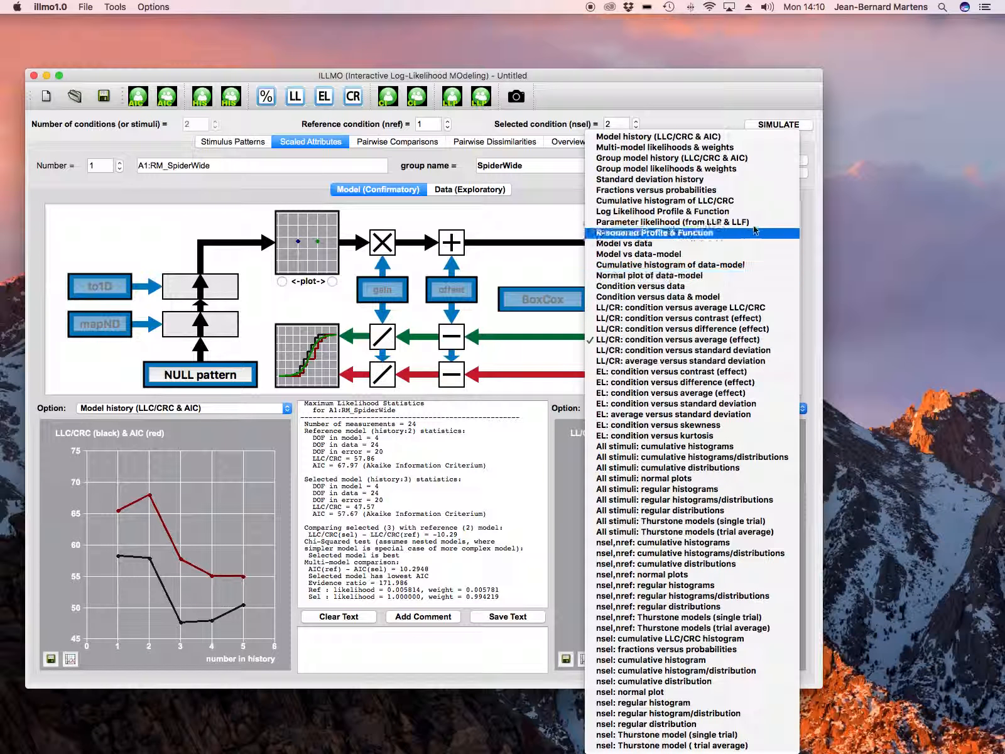
{"action": "left_click", "coordinate": [733, 152]}
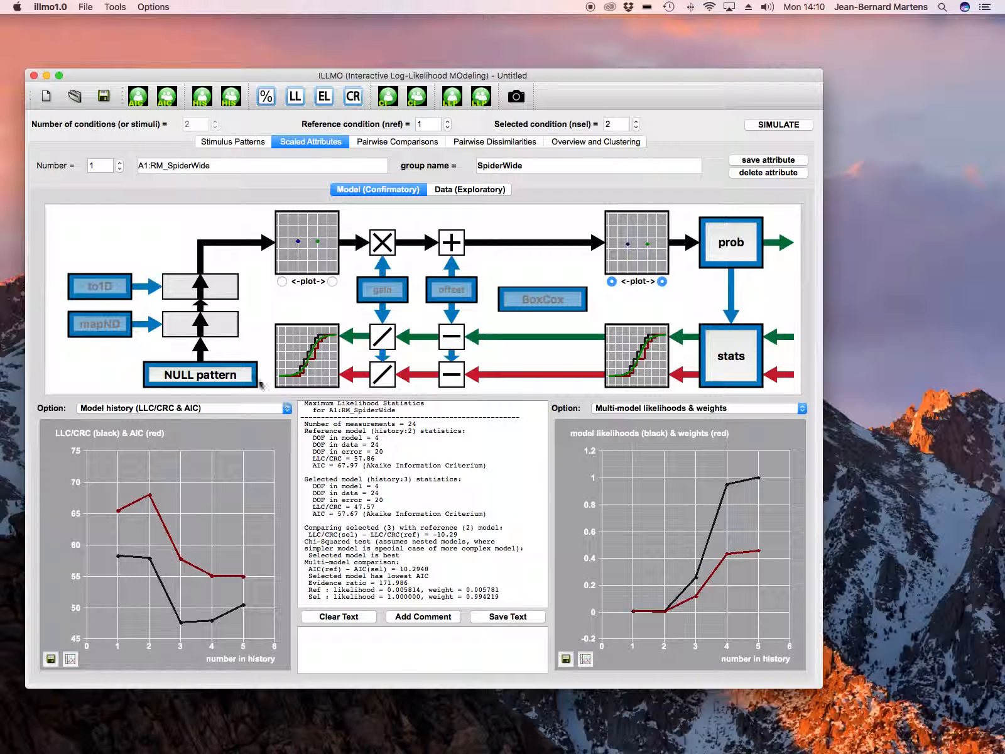
- Compare all models in the history in a multi-model table, and generate the Maximum Likelihood (ML) Statistics for the NULL pattern model against its predecessor
{"action": "left_click", "coordinate": [728, 363]}
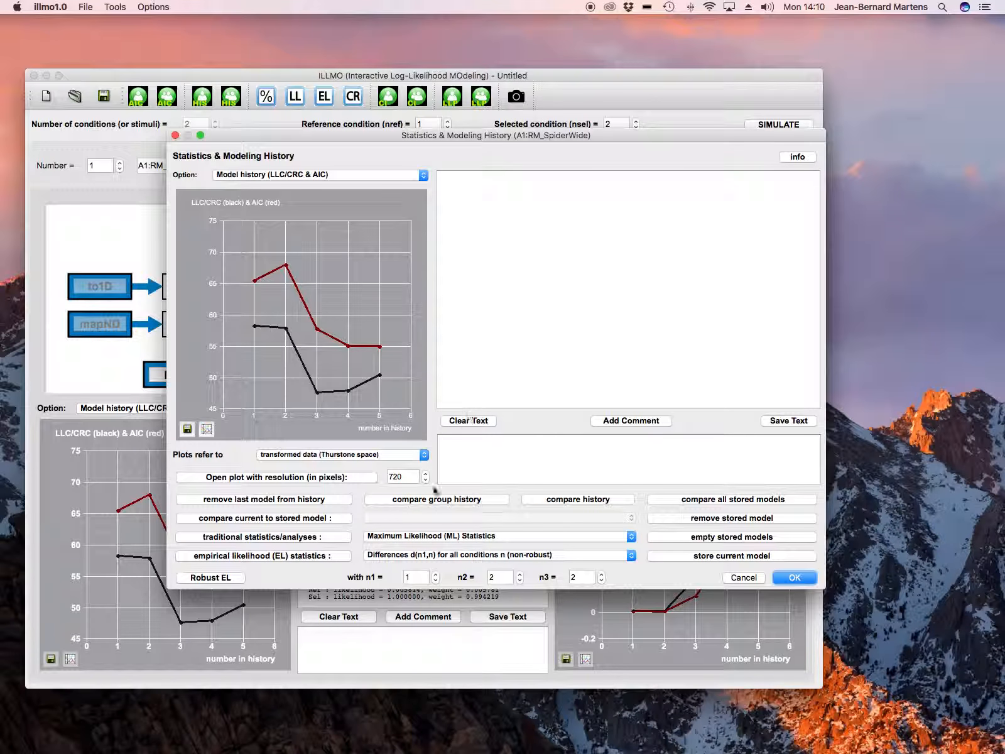
{"action": "left_click", "coordinate": [565, 500]}
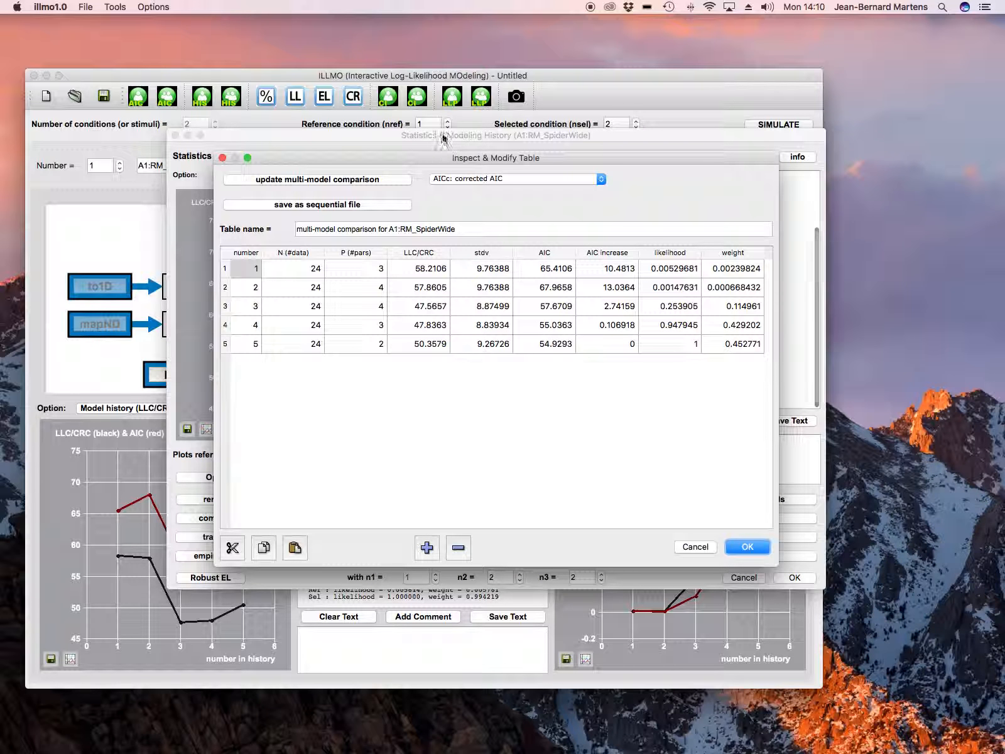
{"action": "left_click_drag", "start_coordinate": [449, 158], "coordinate": [653, 109]}
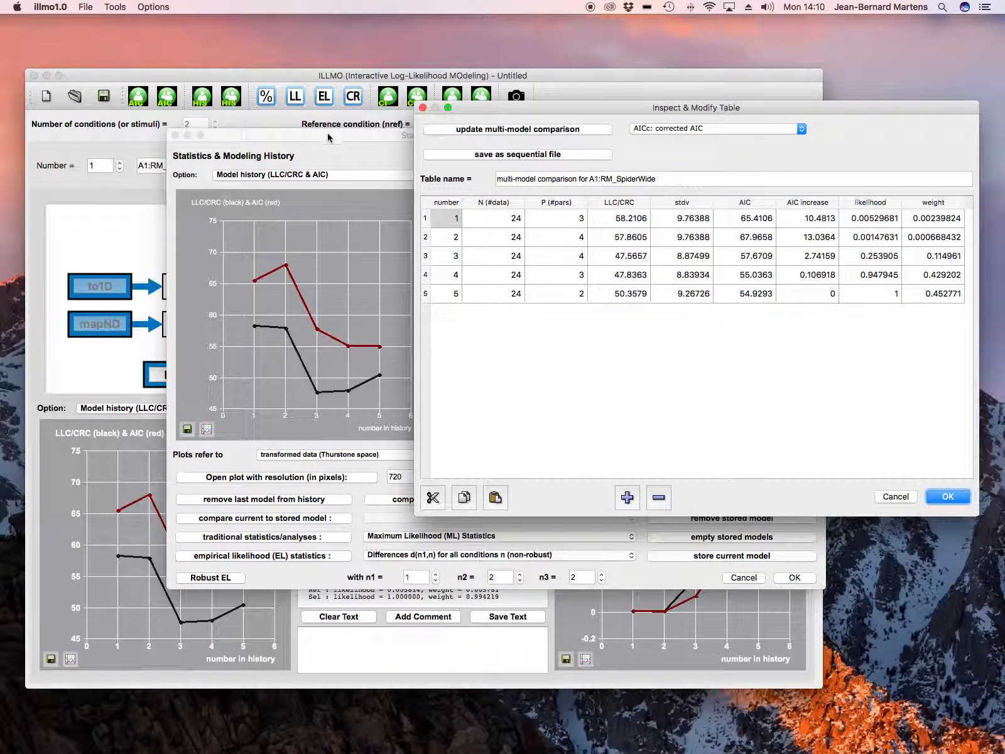
{"action": "left_click_drag", "start_coordinate": [331, 136], "coordinate": [253, 119]}
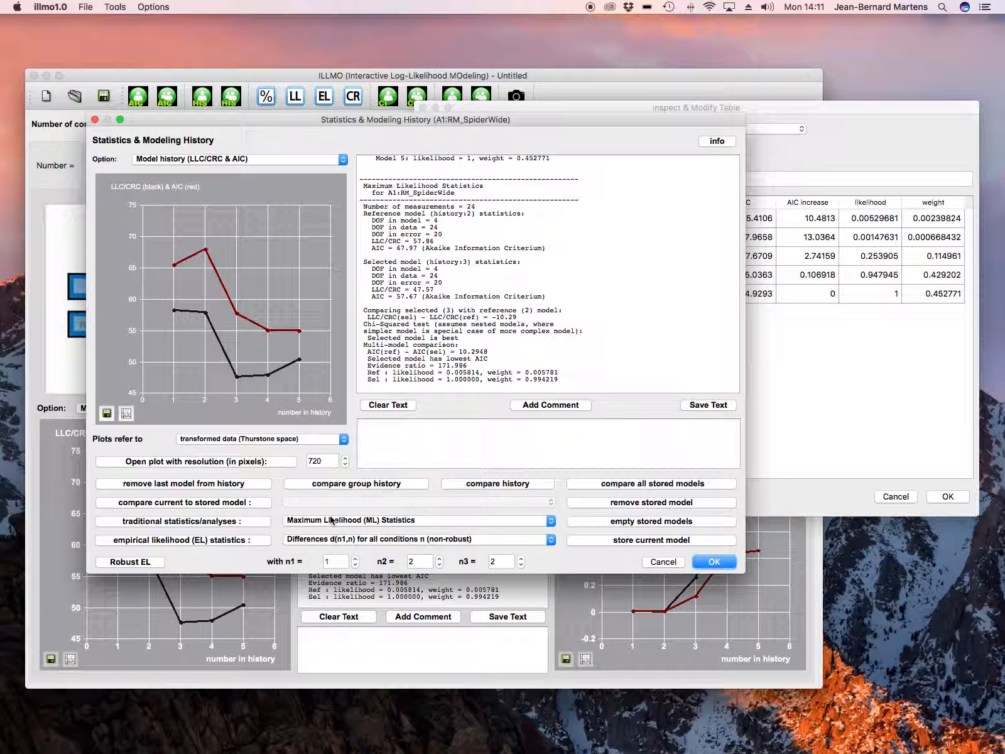
{"action": "left_click", "coordinate": [265, 522]}
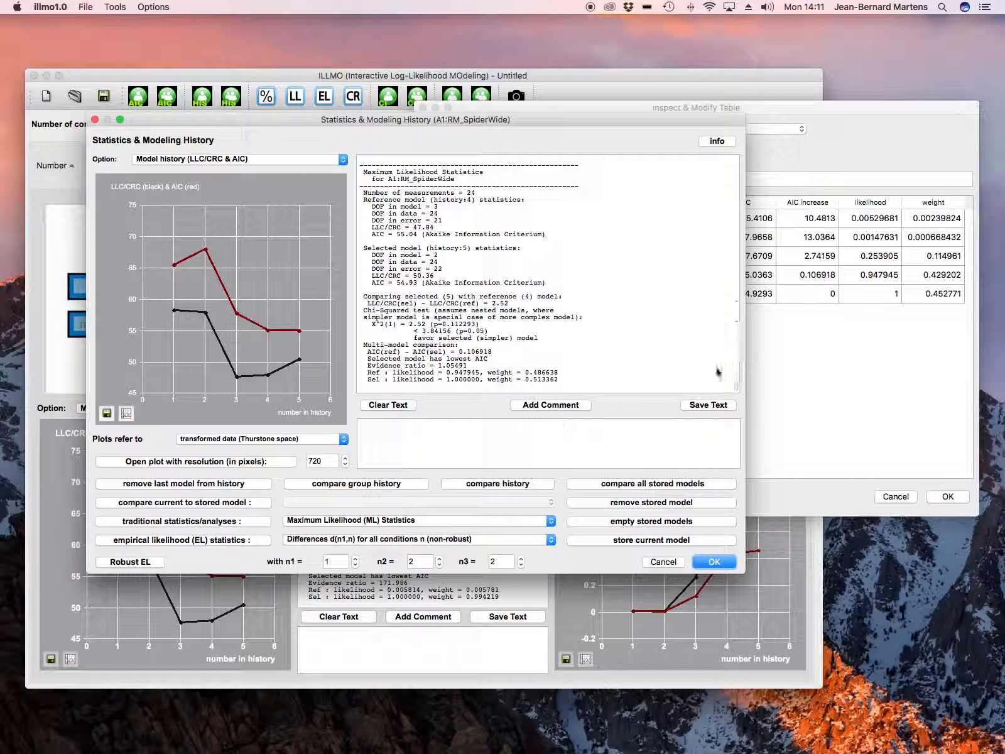